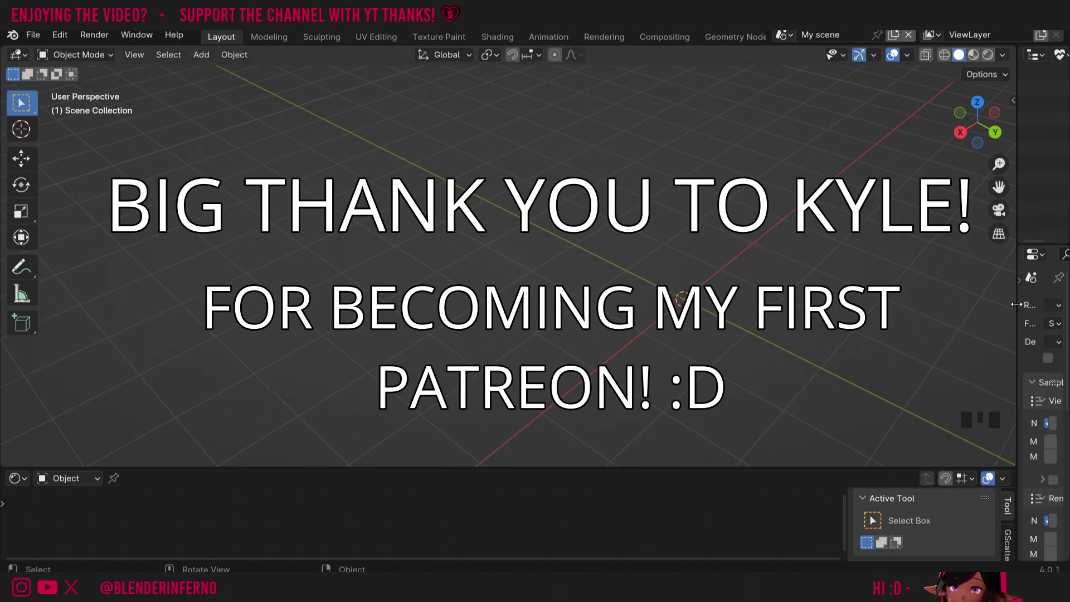
Step: Widen the Properties editor and scroll through the Render tab, from render engine to sampling
left_click_drag(1016, 266, 873, 266)
left_click(874, 278)
left_click_drag(1068, 334, 1069, 428)
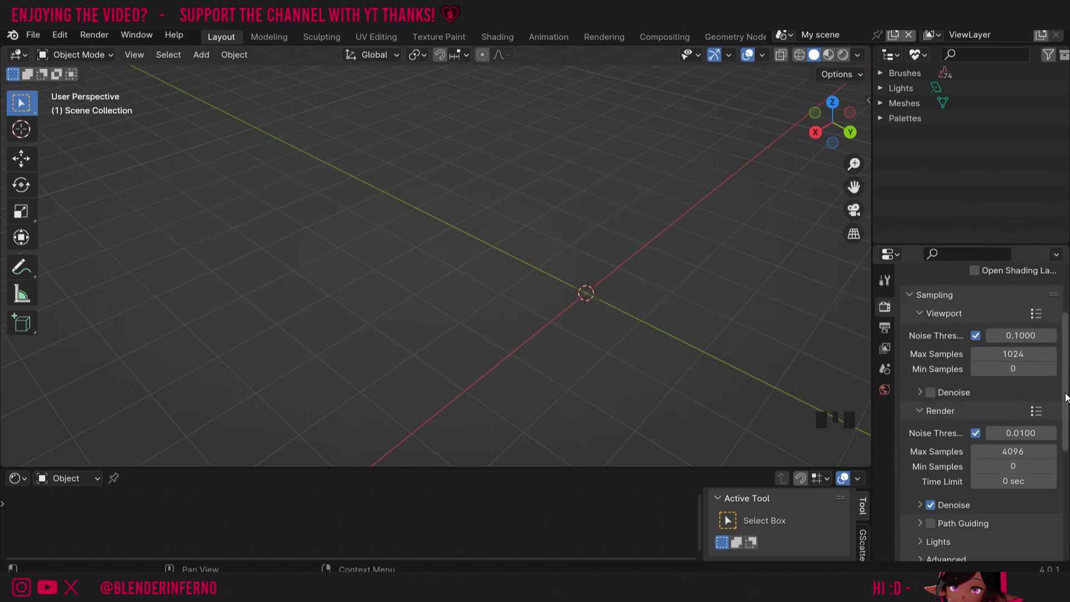
left_click_drag(1065, 397, 1068, 354)
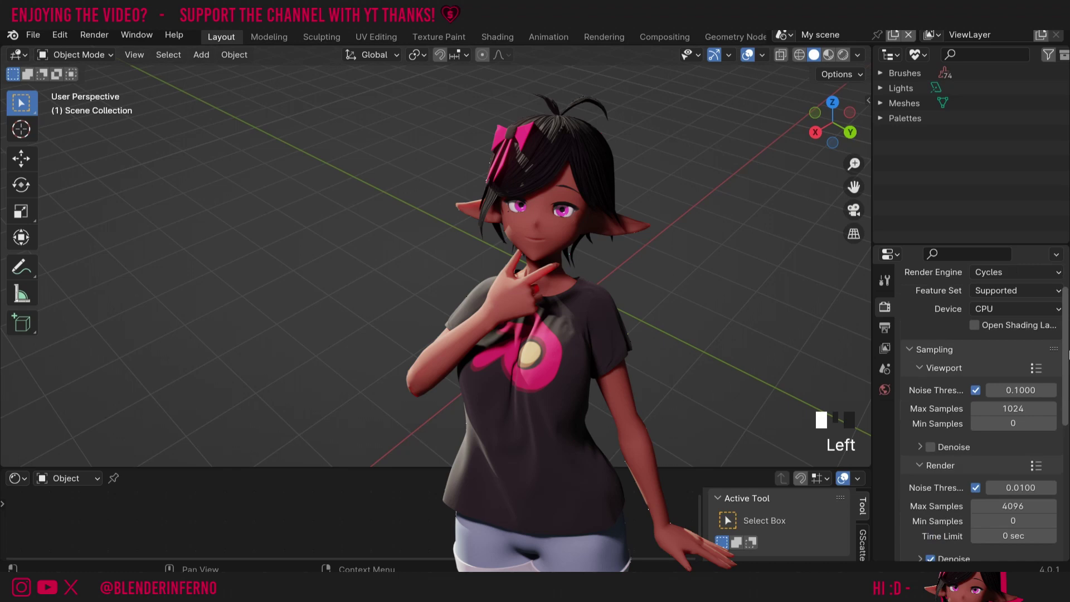
Step: Set the output frame rate to 30 fps
left_click(884, 327)
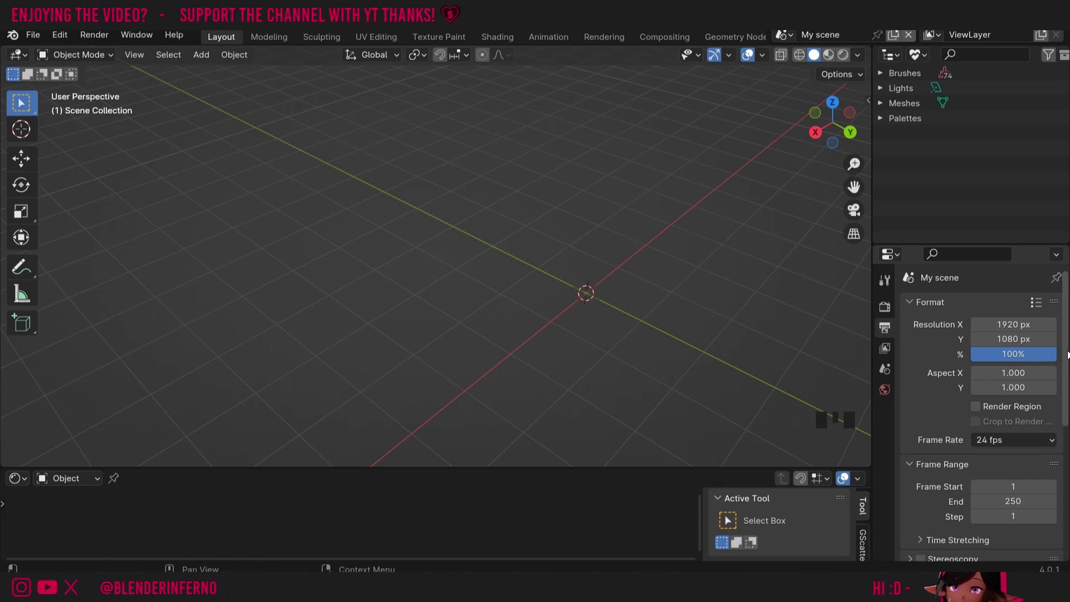
left_click_drag(981, 434, 978, 358)
left_click(997, 364)
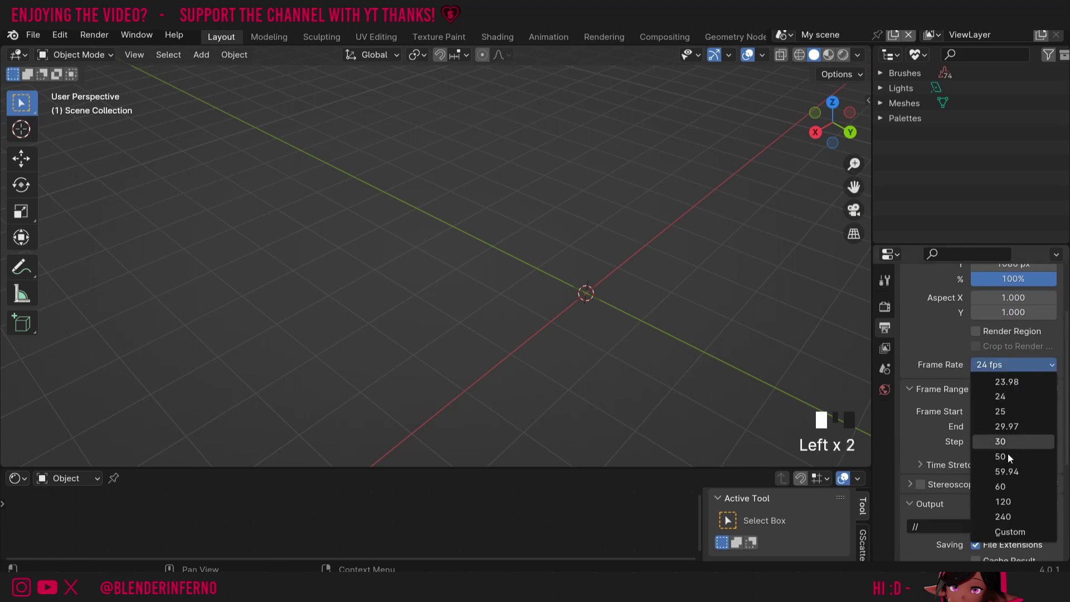
left_click(1001, 442)
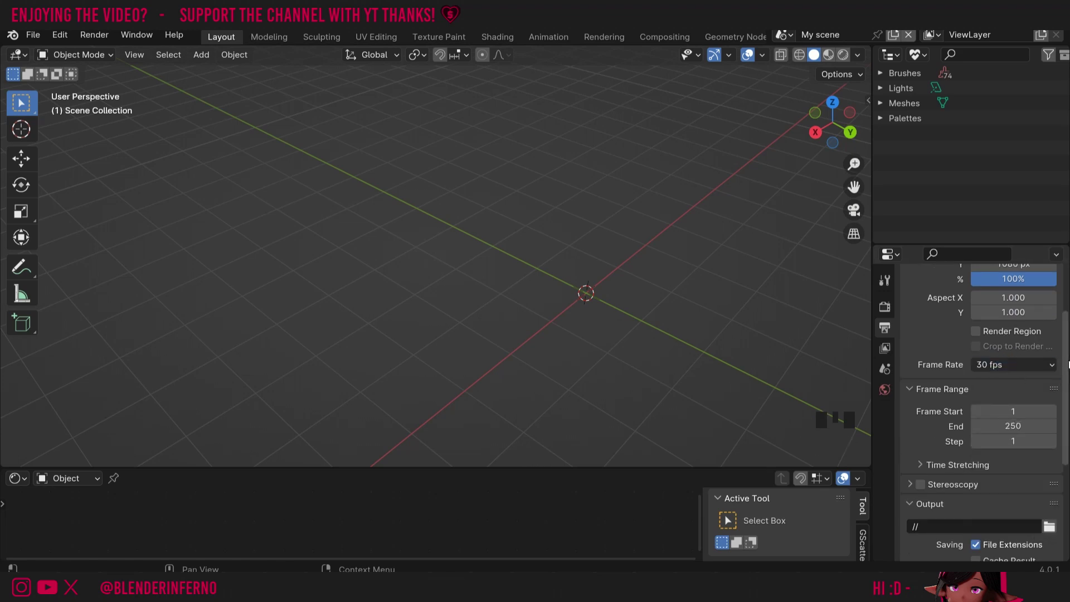
Step: Change the frame range end from 250 to 500
left_click_drag(1067, 362, 1066, 393)
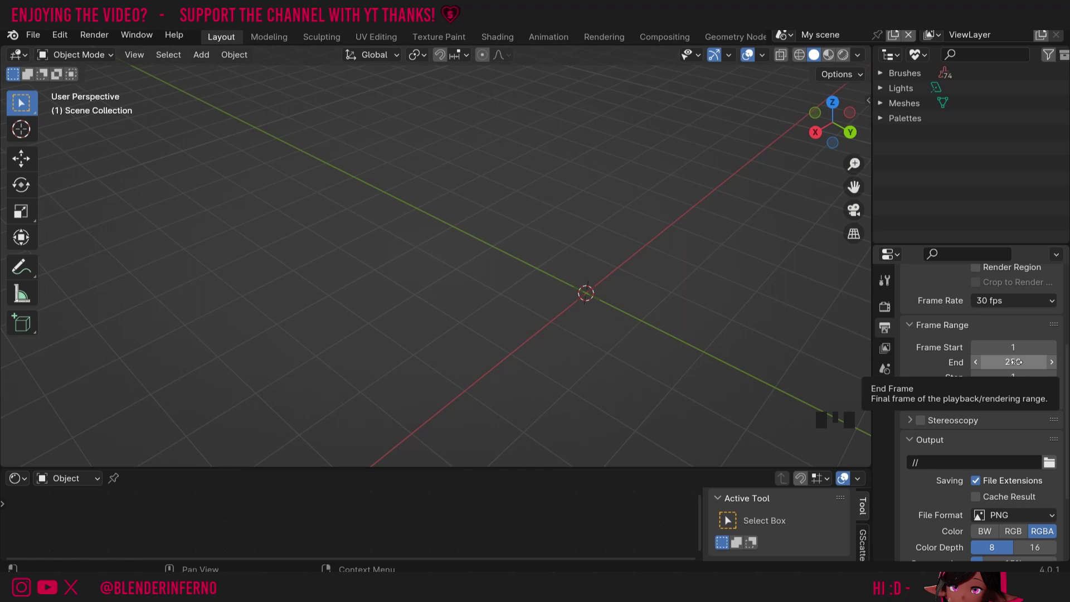
left_click(1015, 362)
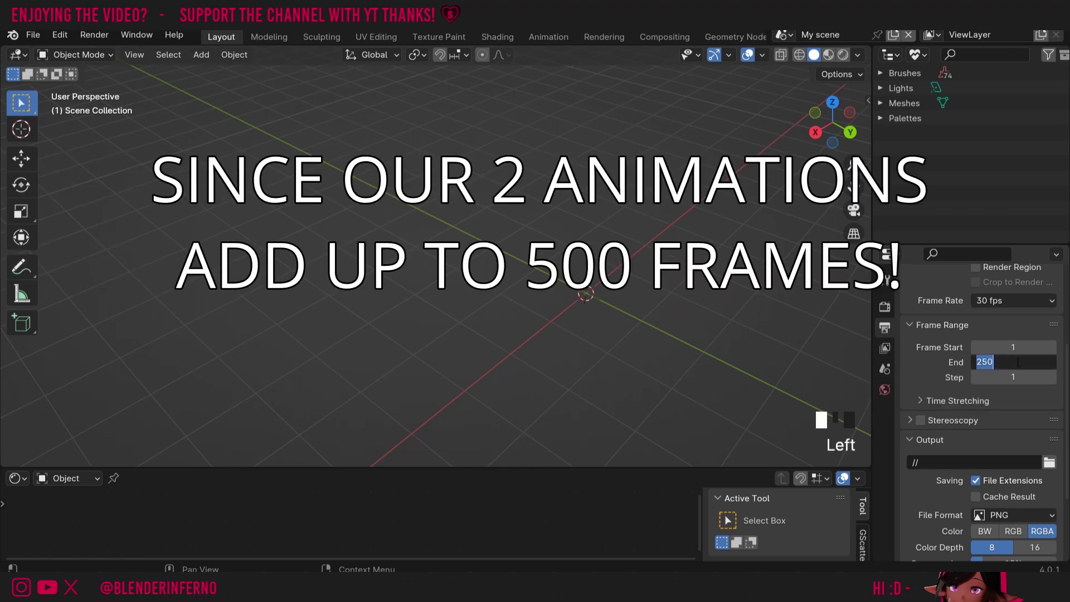
type("500")
key("Return")
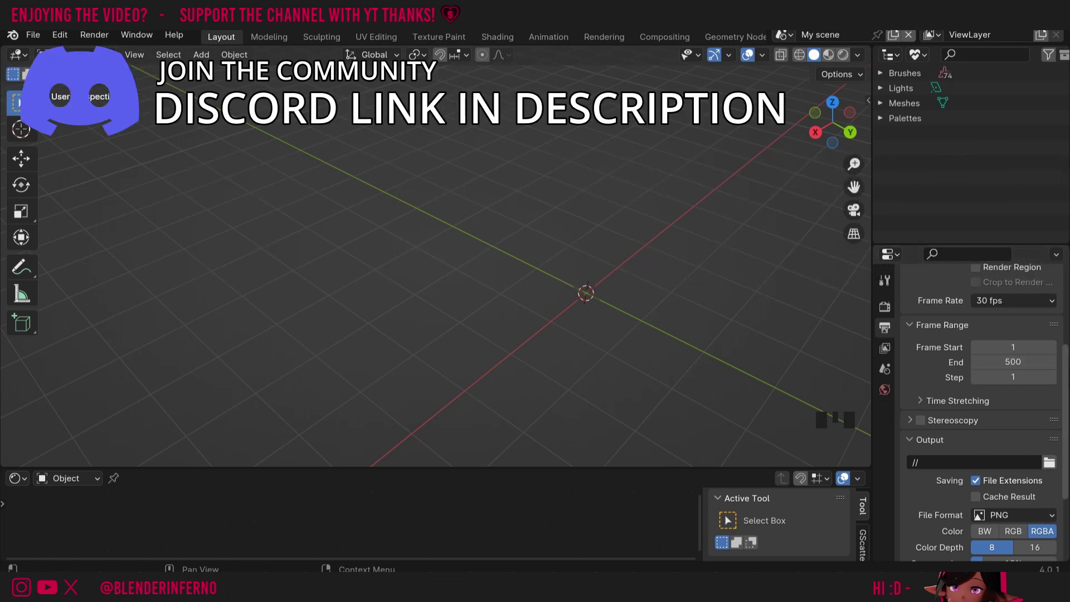
left_click_drag(1066, 379, 1066, 440)
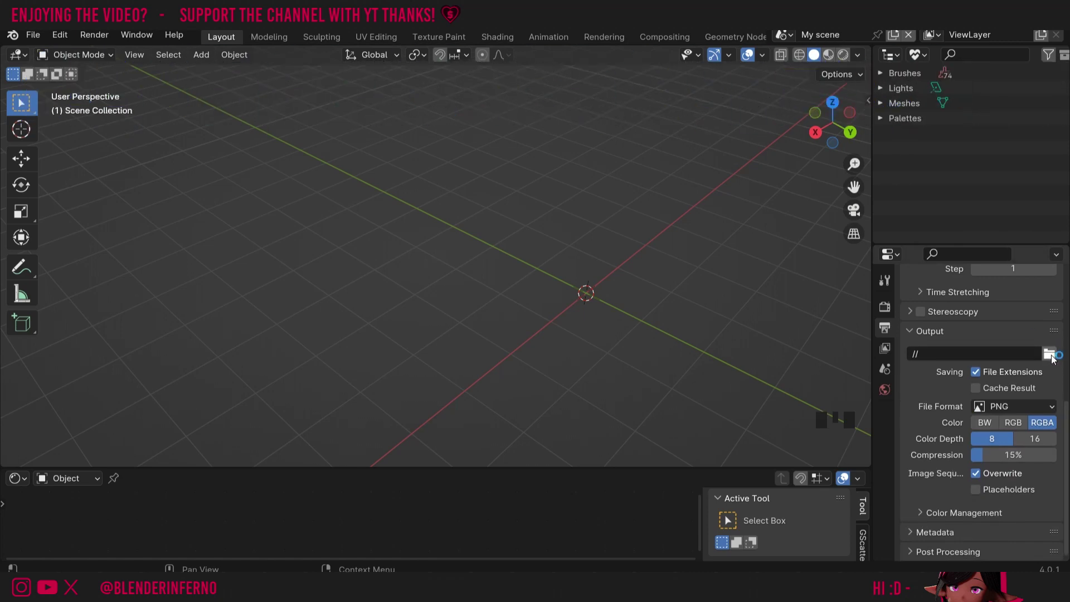
Step: Create an 'Animation Video' folder in the tutorial folder and make it the output path
left_click(1050, 354)
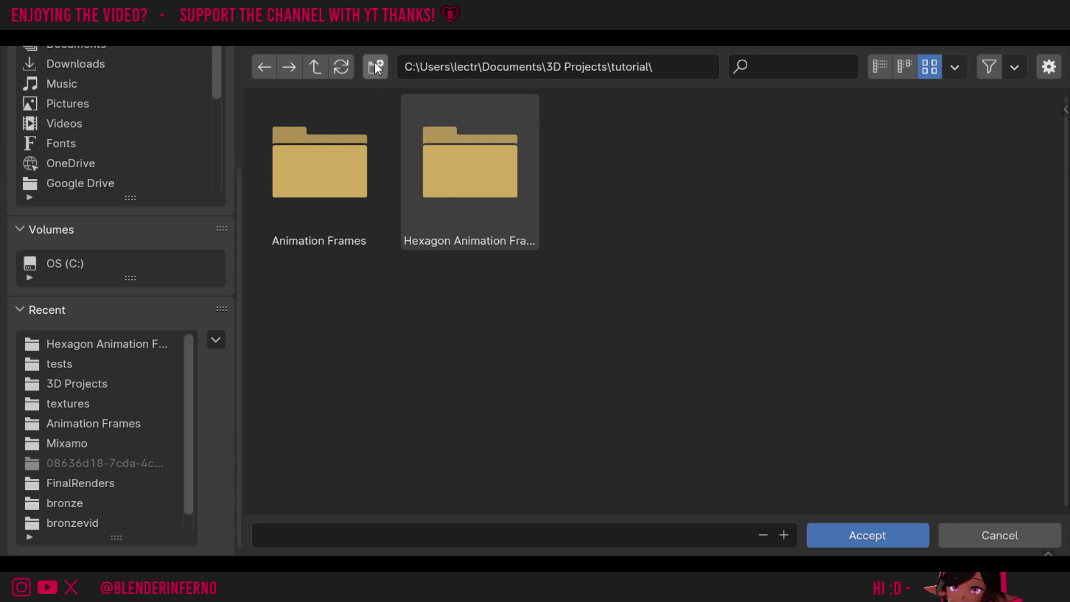
left_click(375, 66)
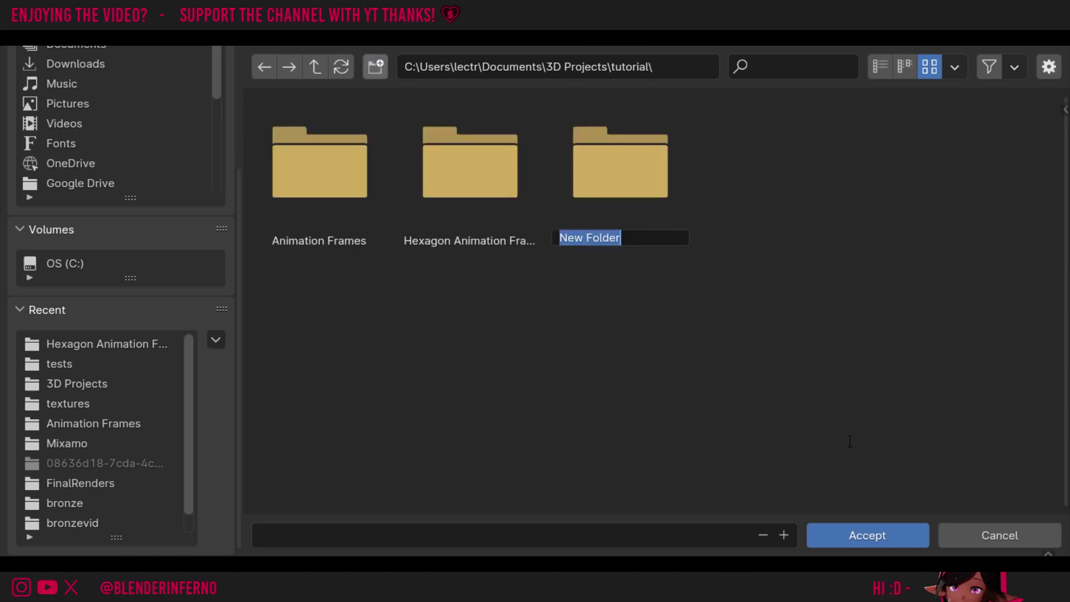
type("Animation Video")
key("Return")
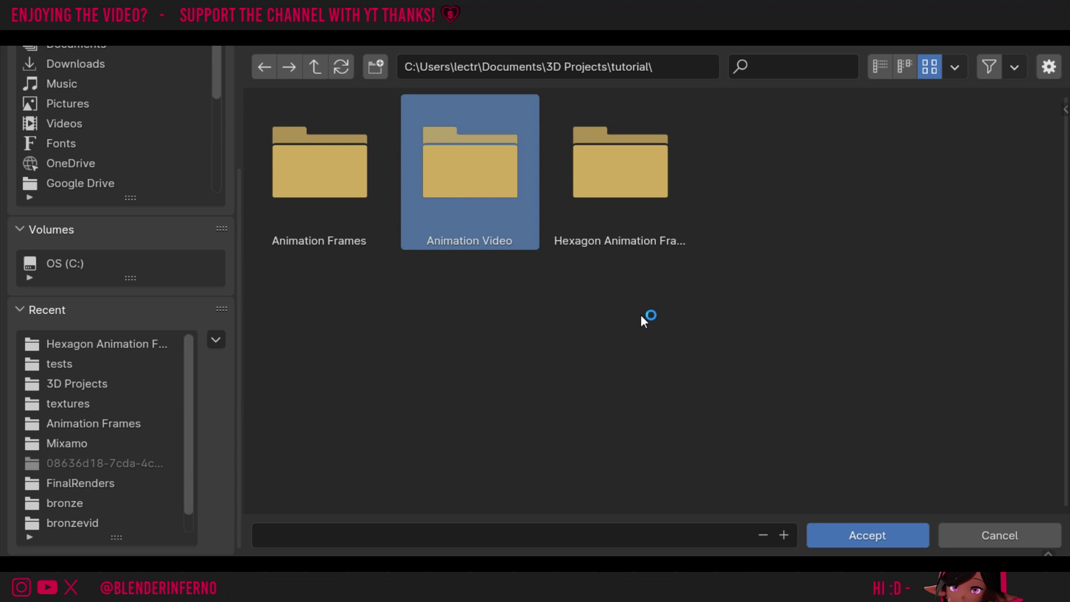
double_click(477, 196)
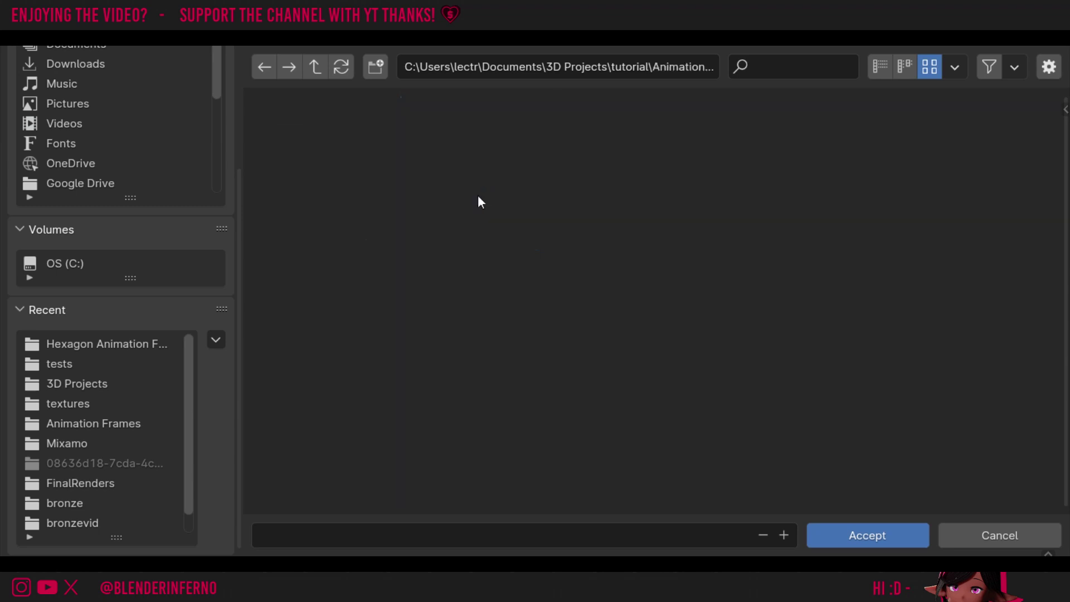
left_click(970, 536)
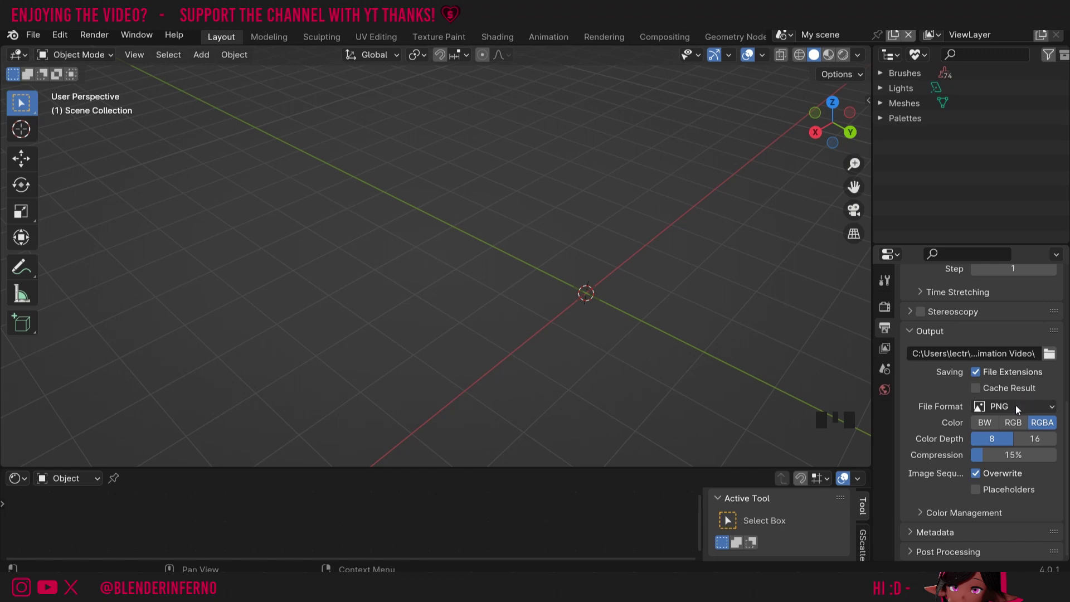
Step: Set the output file format to FFmpeg Video and expand the Encoding settings
left_click(1000, 406)
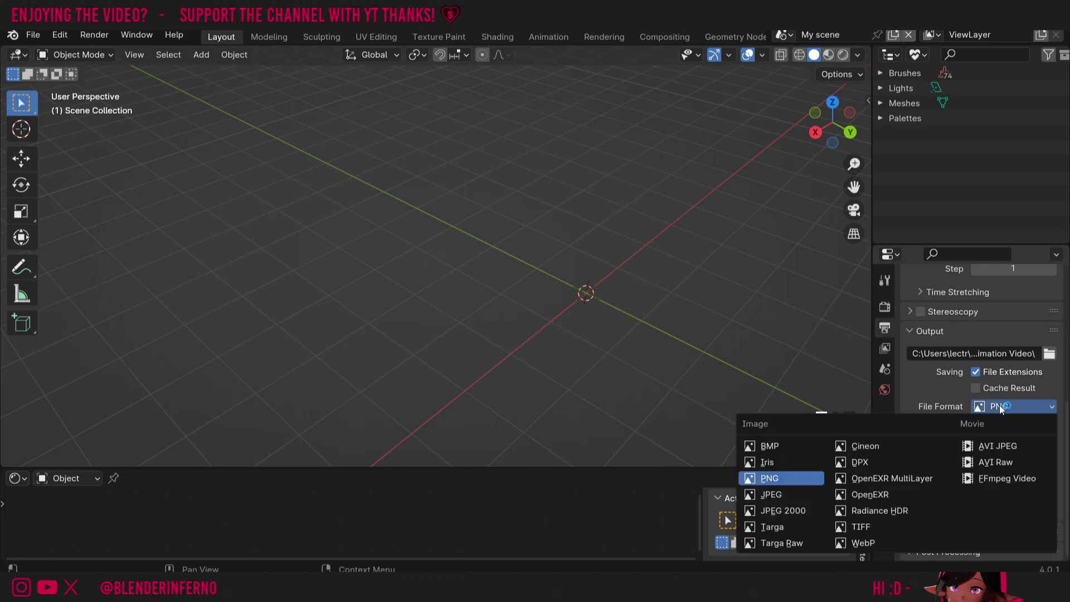
left_click(1004, 477)
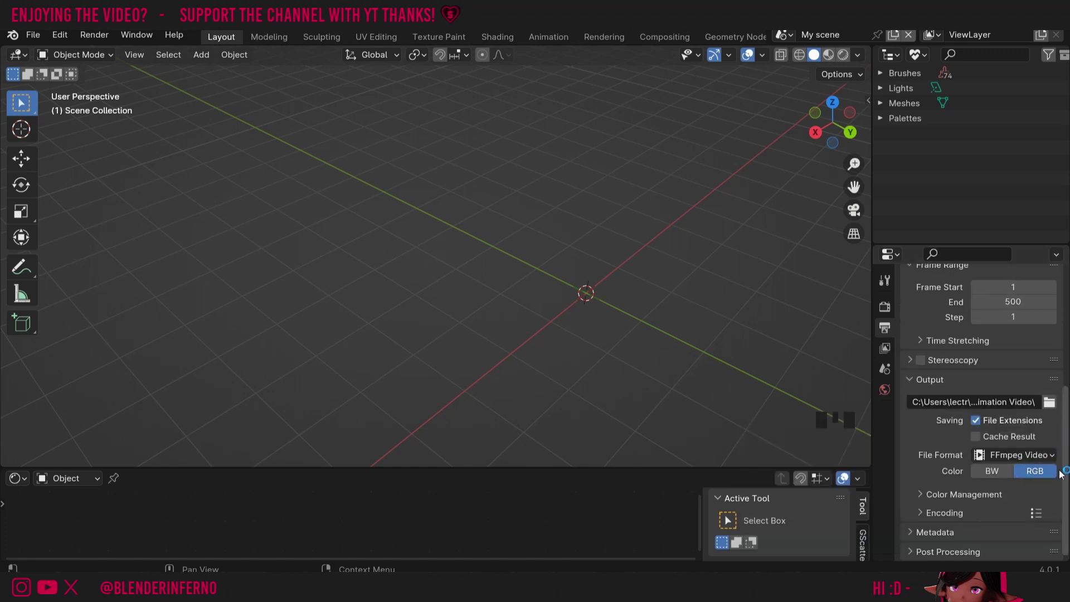
left_click(1059, 494)
left_click(929, 513)
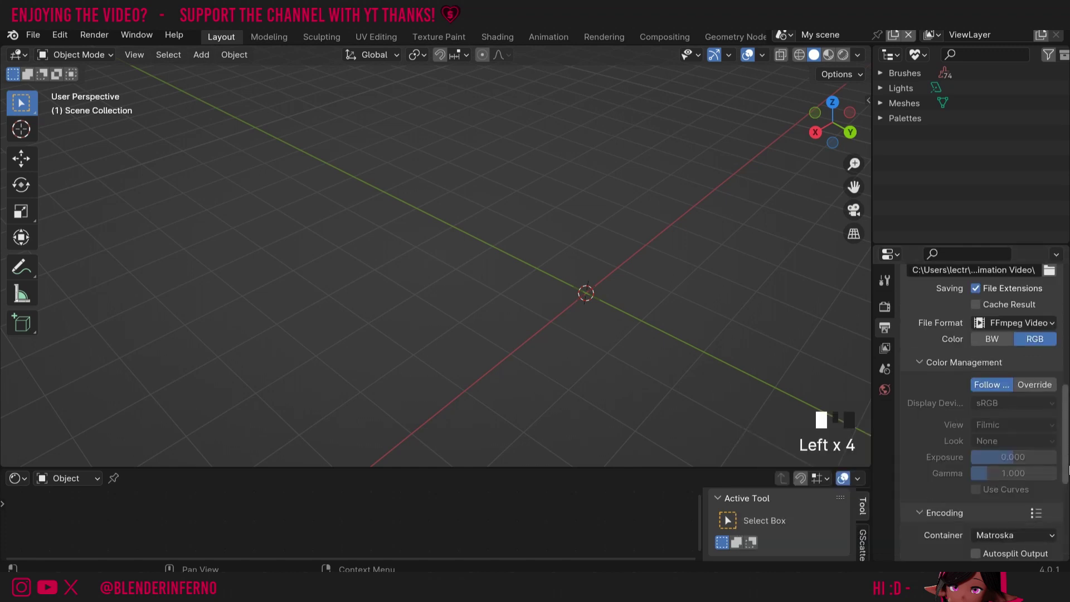
left_click_drag(1069, 470, 1069, 519)
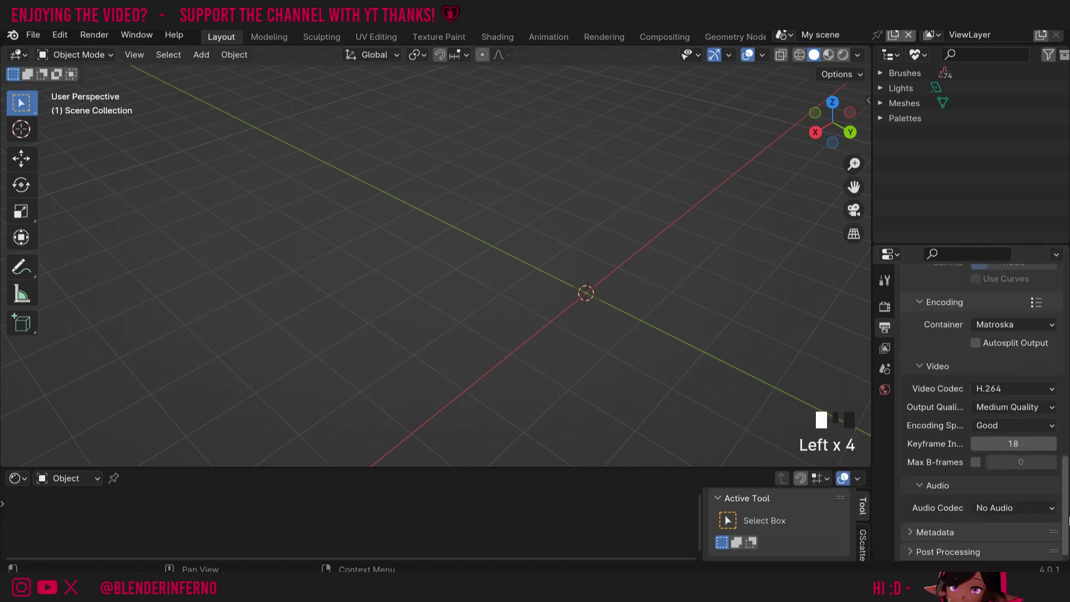
Step: Choose the MPEG-4 container and High Quality output quality
left_click(1005, 326)
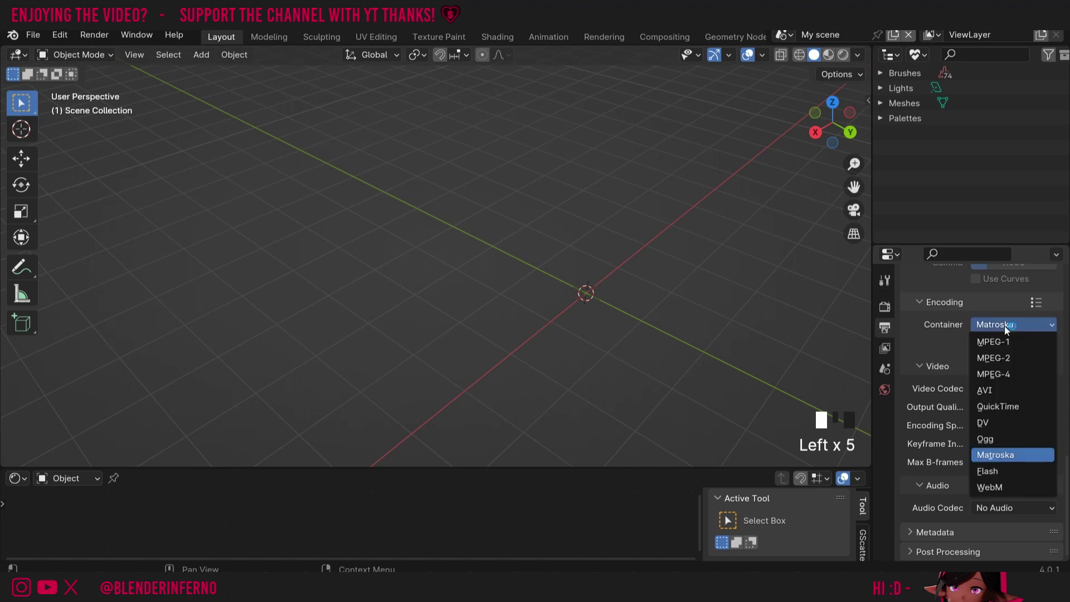
left_click(998, 375)
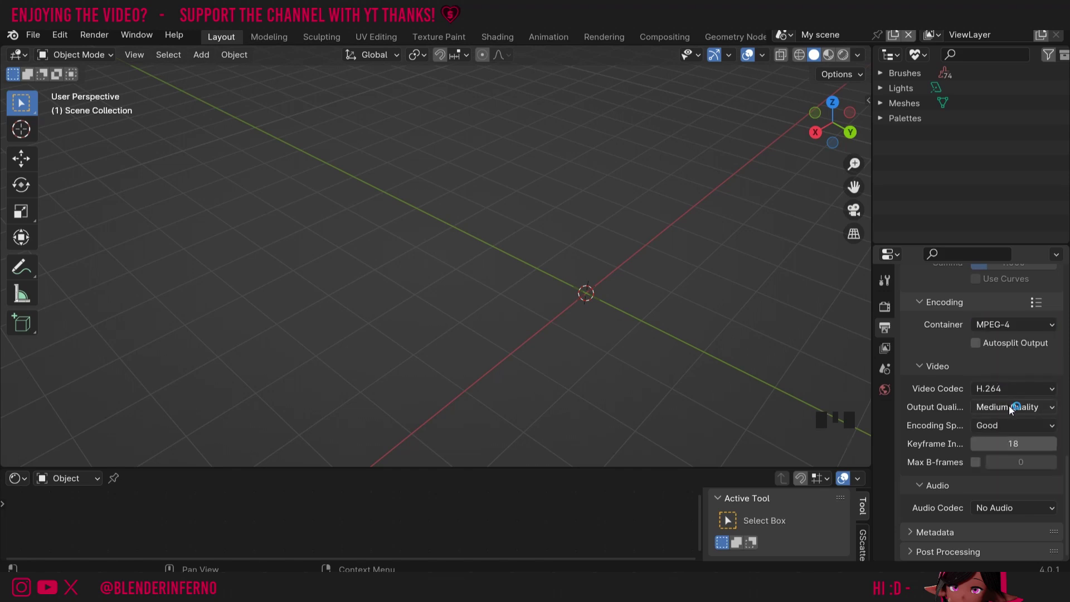
left_click(1029, 408)
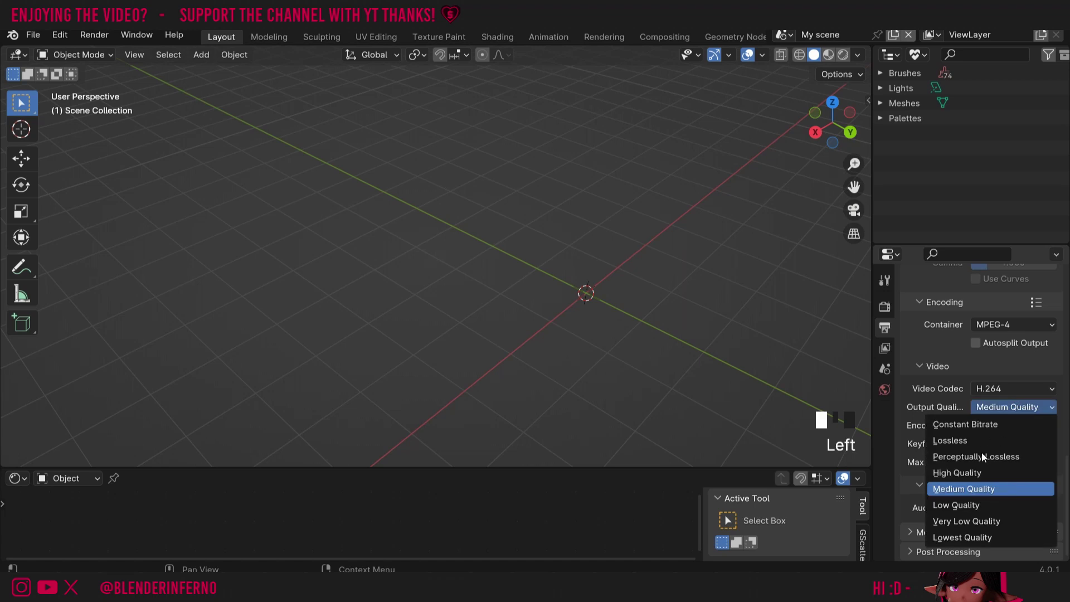
left_click(1012, 471)
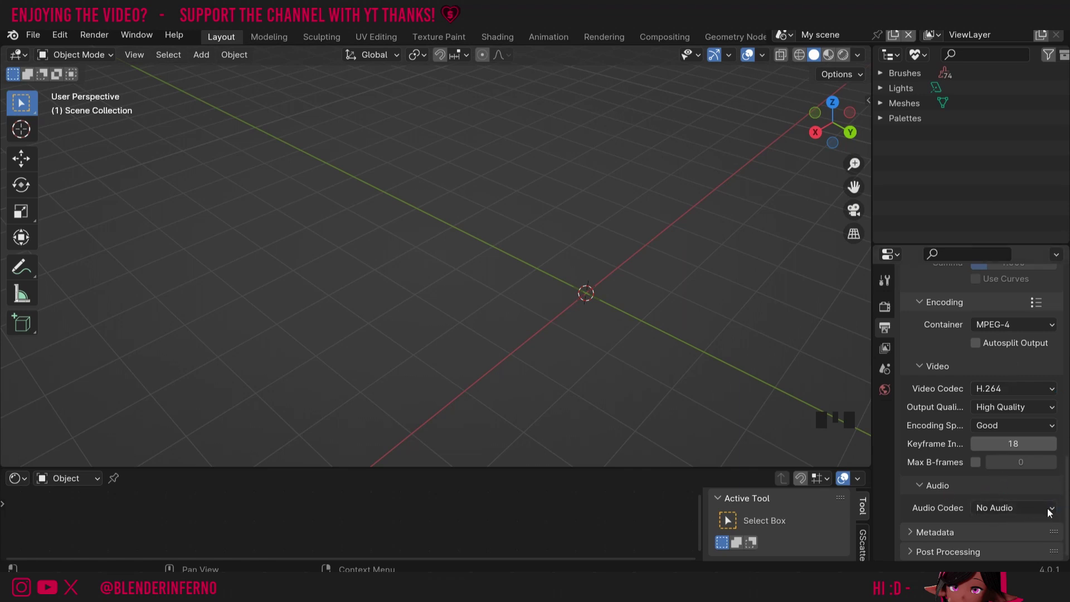
scroll(1025, 474, "up", 1)
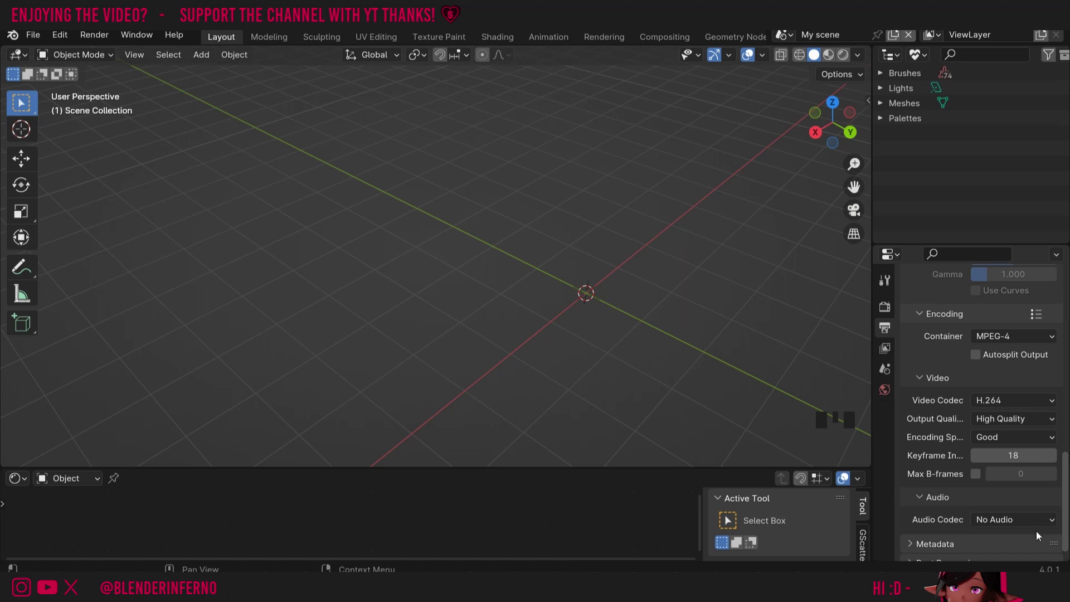
Step: Turn the main 3D viewport into the Video Sequencer and open its Add menu
left_click_drag(1066, 502, 1065, 254)
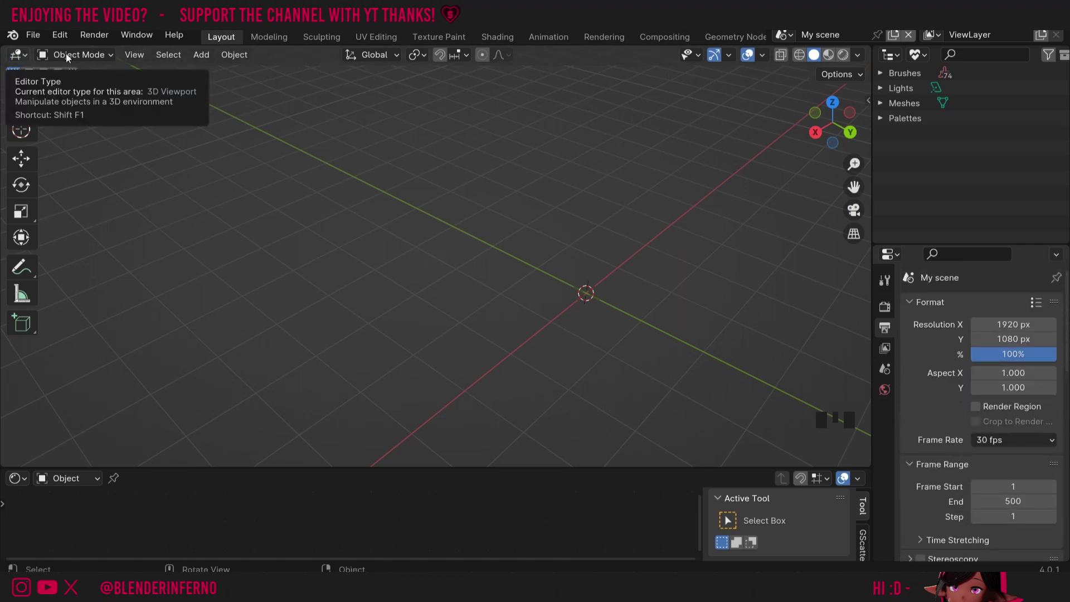
left_click(19, 57)
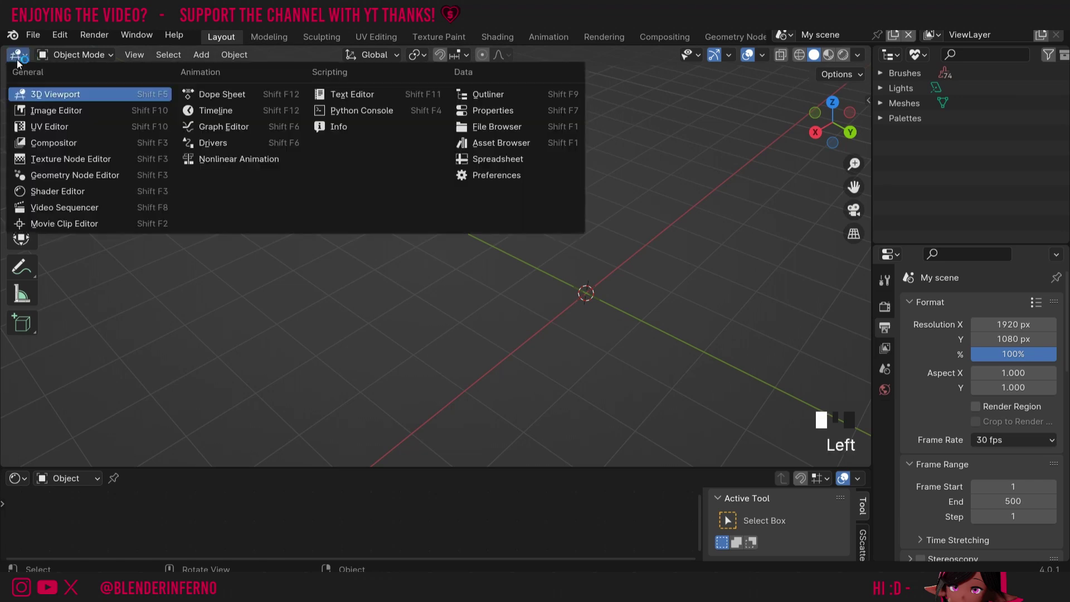
left_click(90, 207)
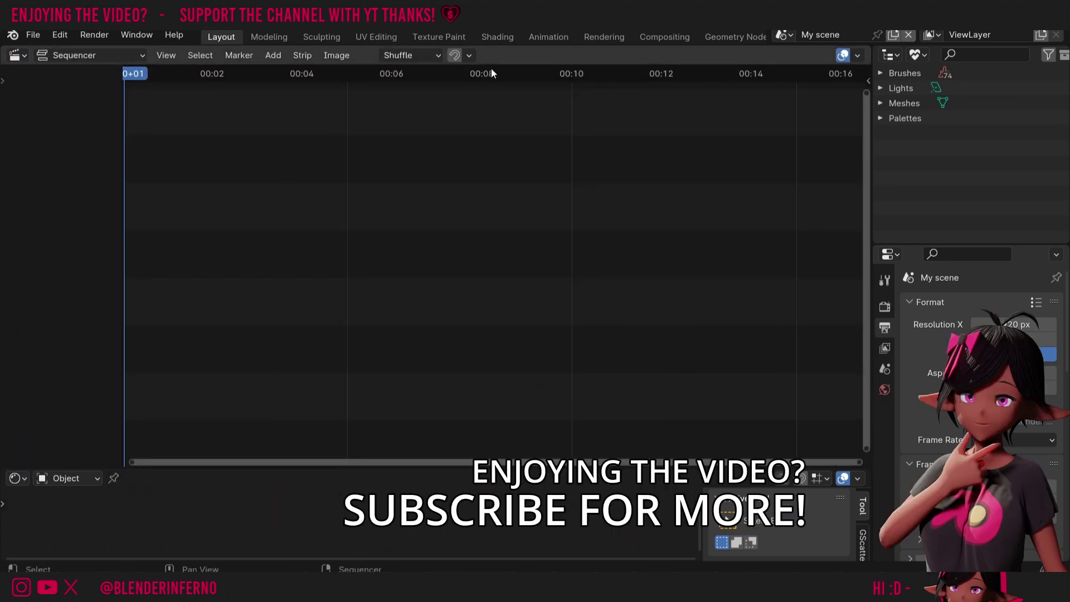
left_click(274, 56)
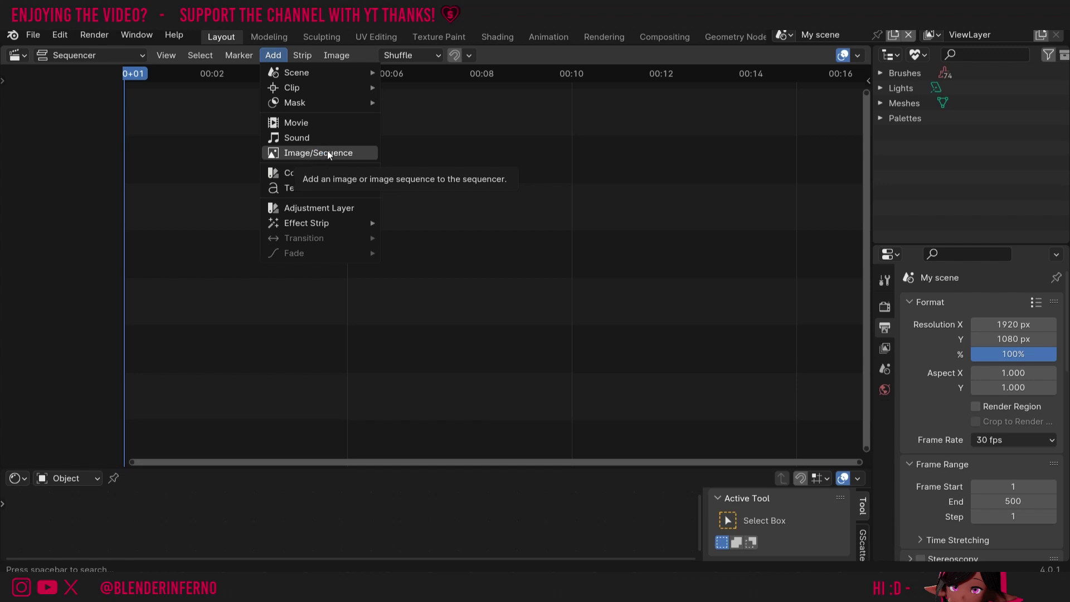
Step: Add frames 0001–0250 from the frames folder as an image strip ending at frame 250
left_click(308, 152)
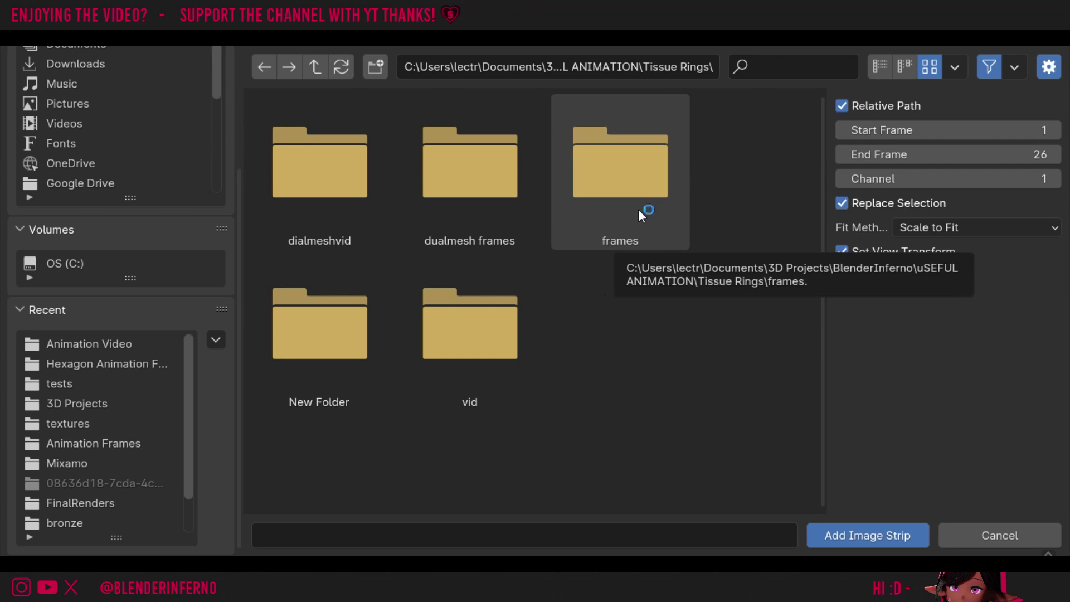
double_click(618, 193)
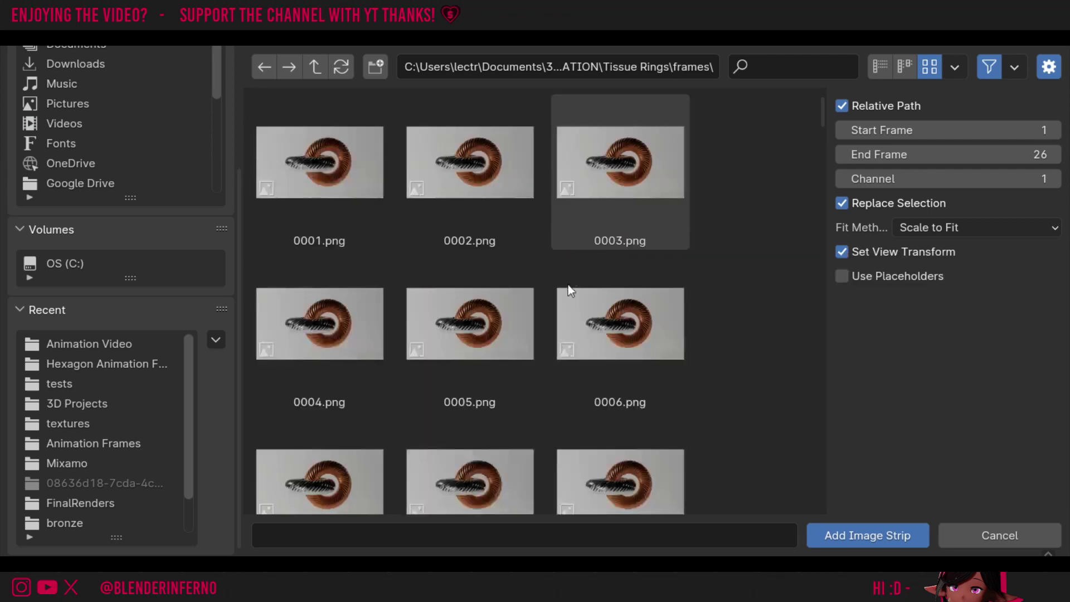
left_click(304, 202)
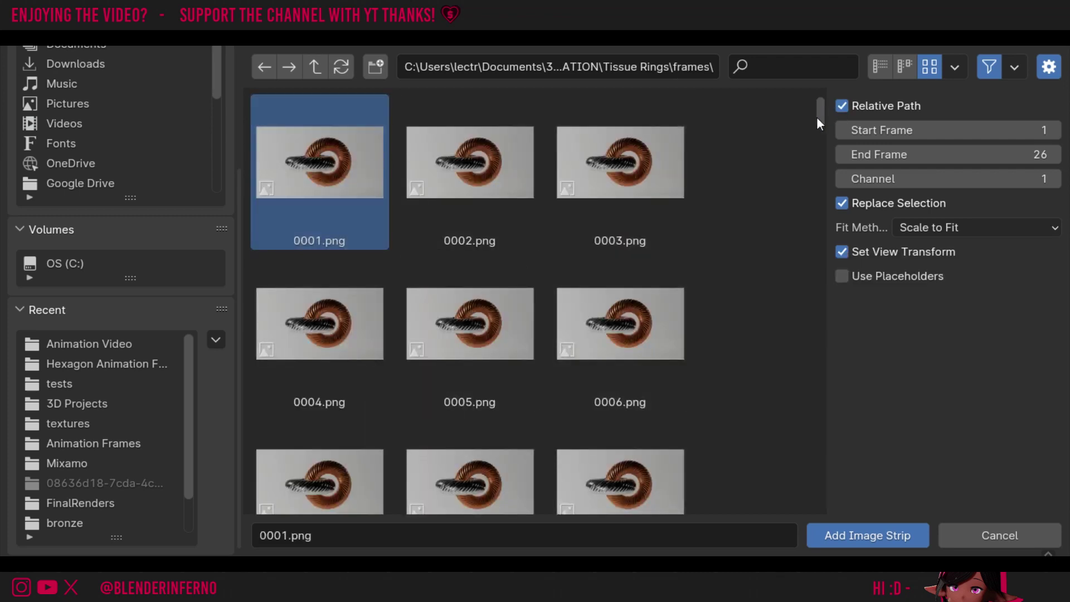
left_click_drag(821, 121, 821, 490)
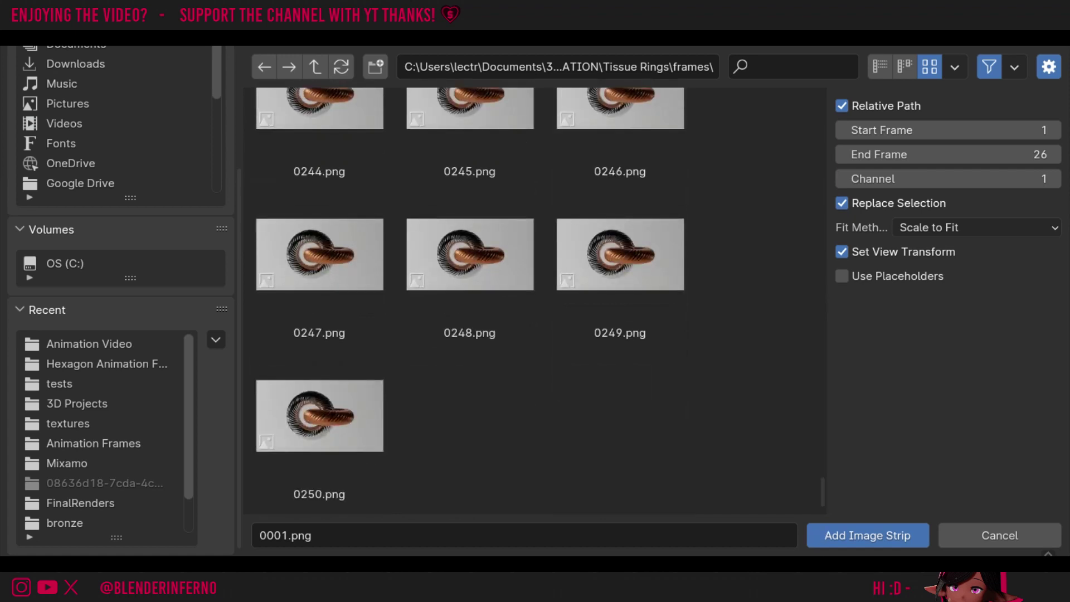
left_click(328, 417, "shift")
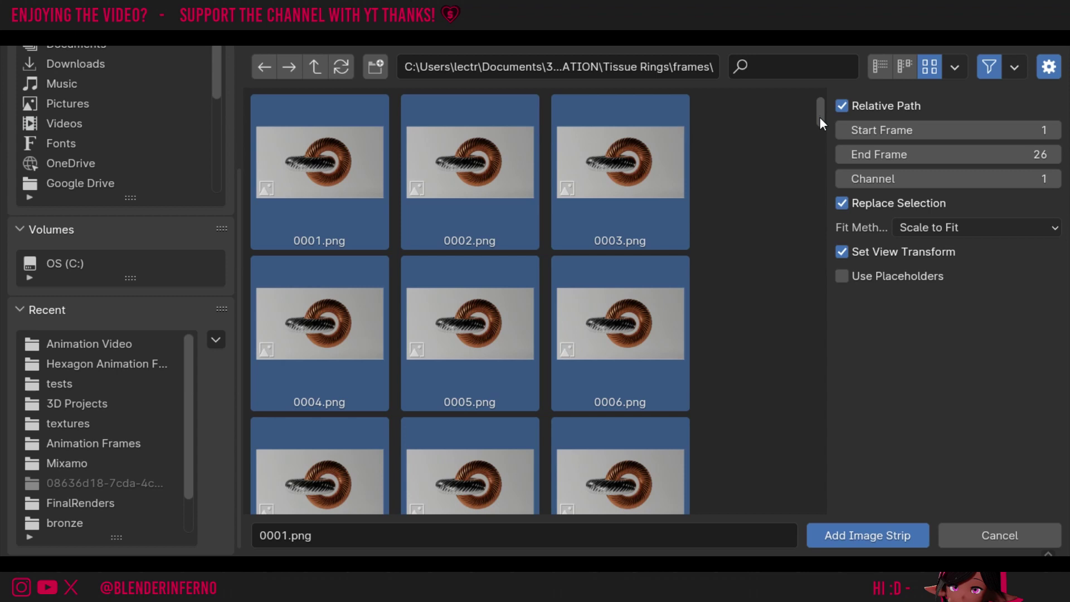
left_click(945, 161)
type("250")
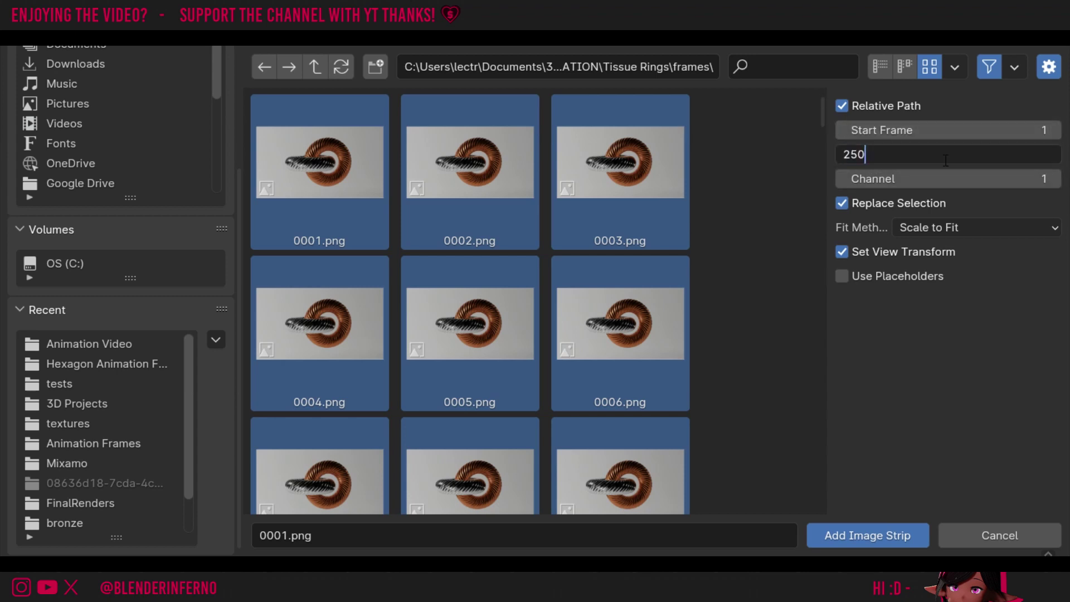
key("Return")
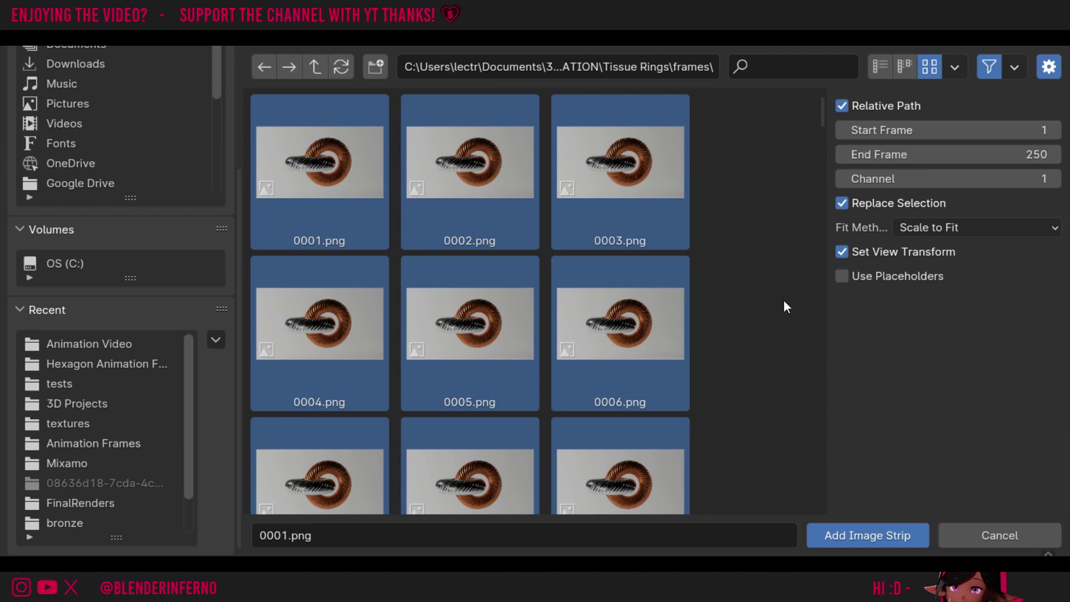
left_click(863, 533)
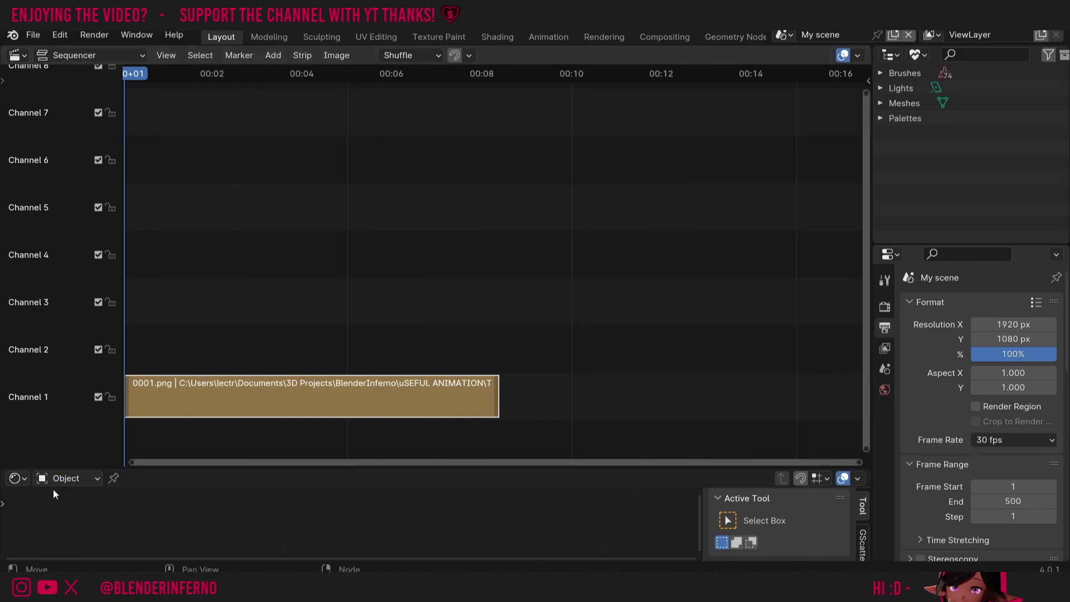
Step: Switch the lower area to a Timeline and set the current frame to 251
left_click(19, 480)
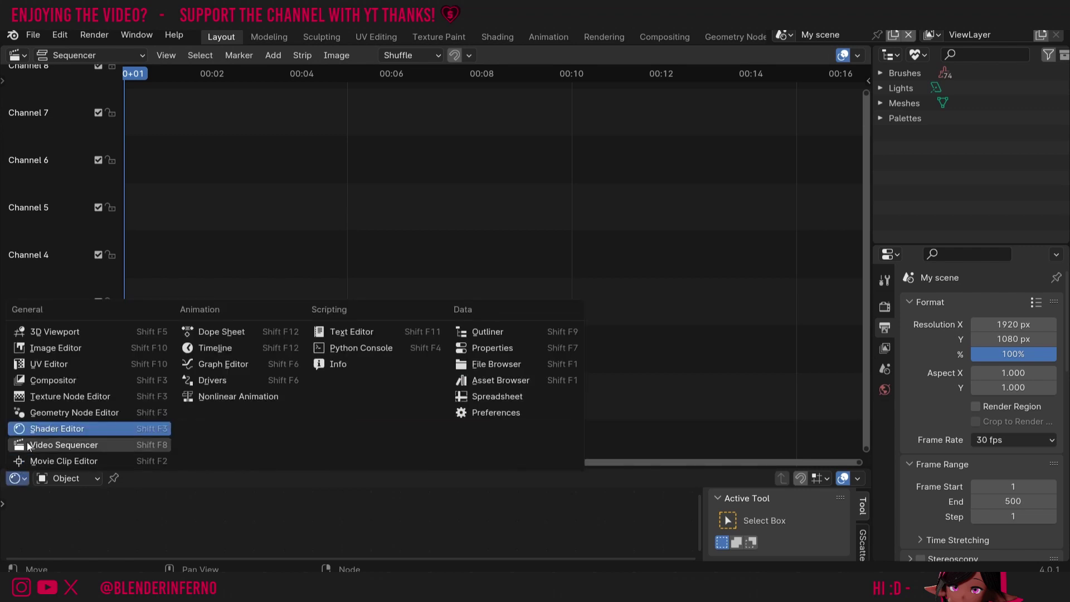
left_click(214, 347)
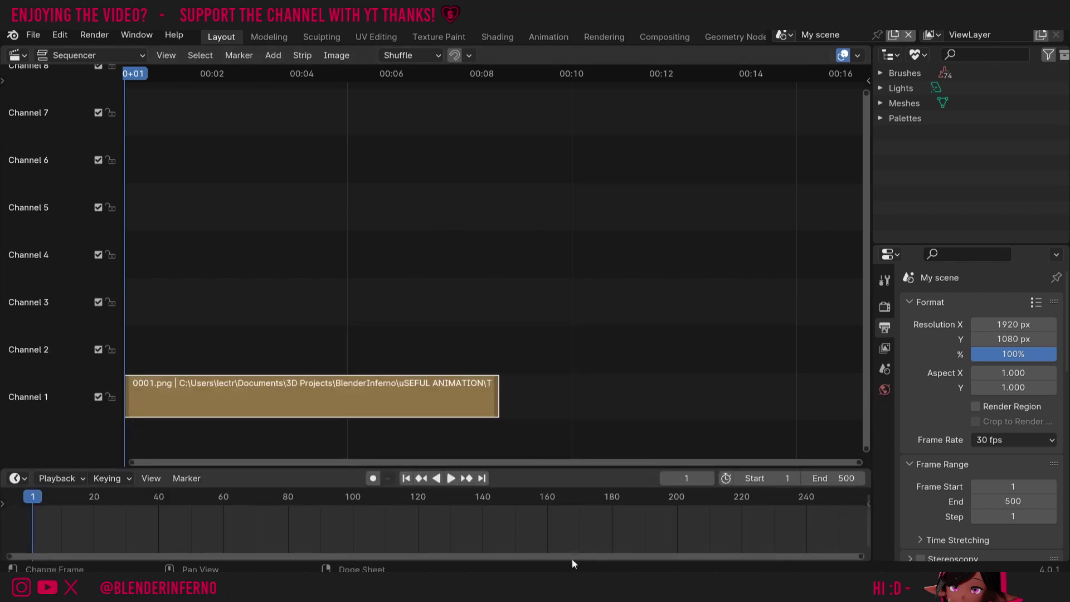
key("Page_Up")
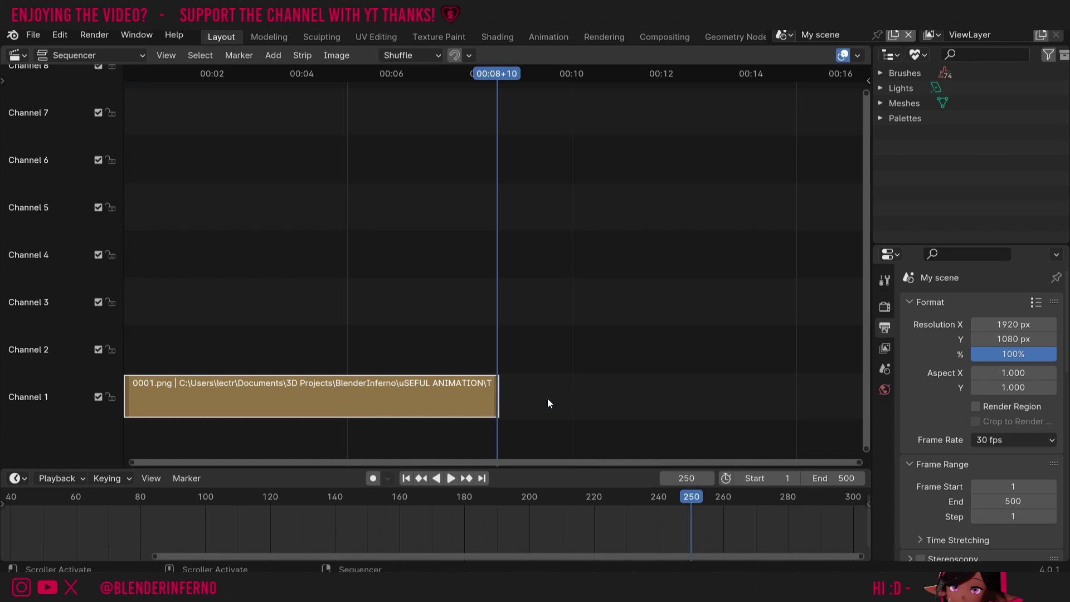
key("Right")
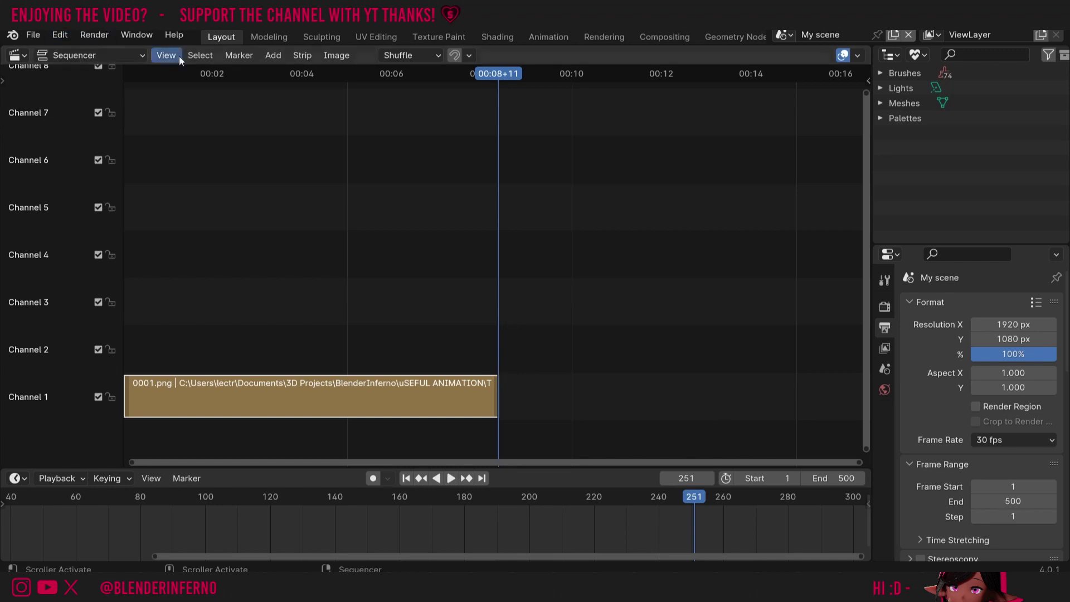
Step: Add dualmesh frames 0001–0250 as a second image strip starting at frame 251
left_click(273, 56)
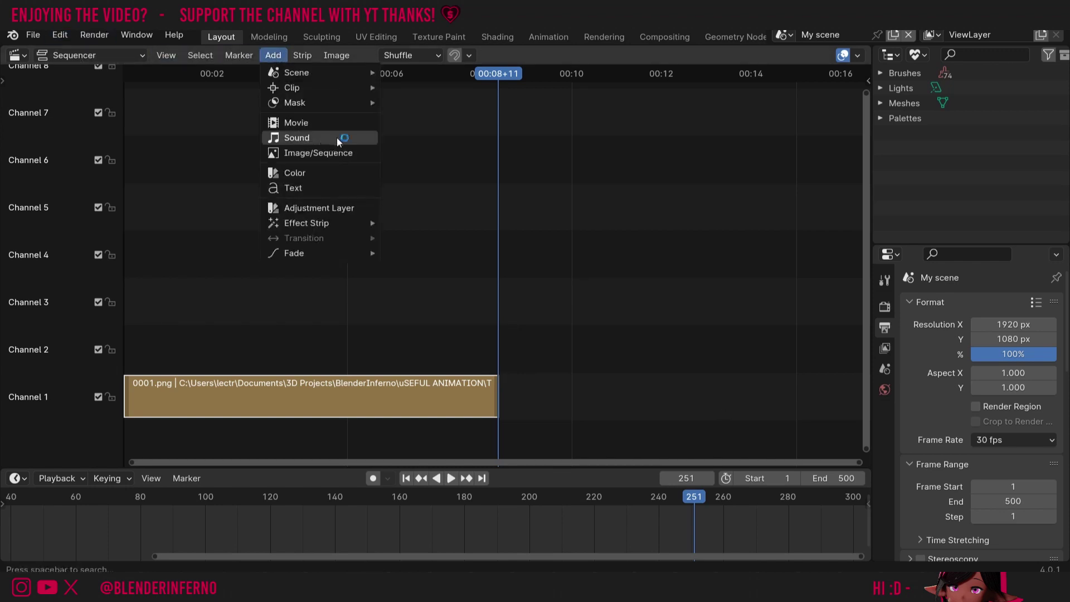
left_click(334, 154)
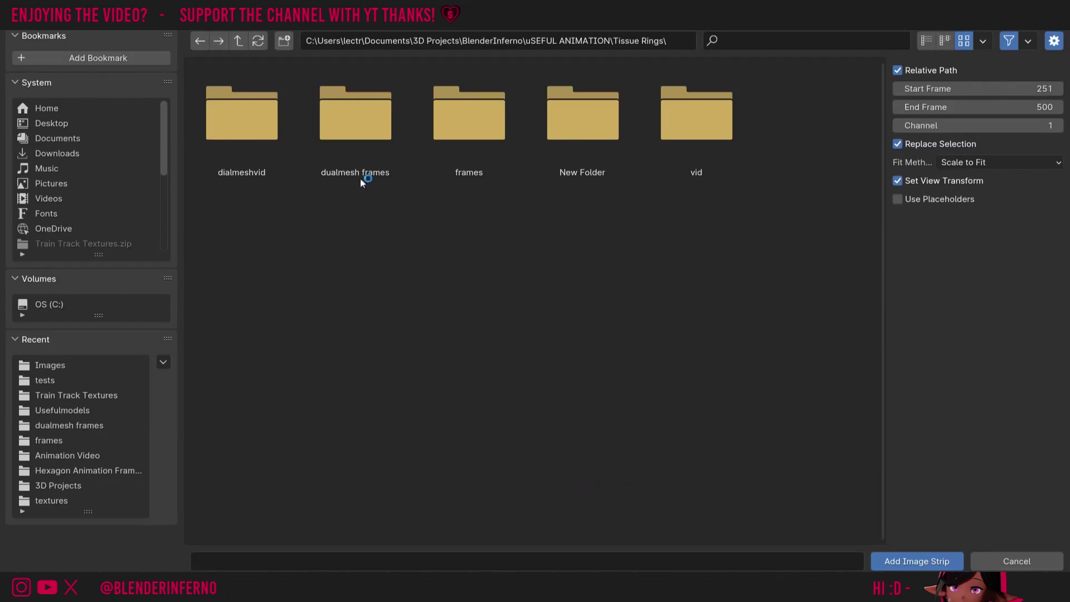
double_click(360, 153)
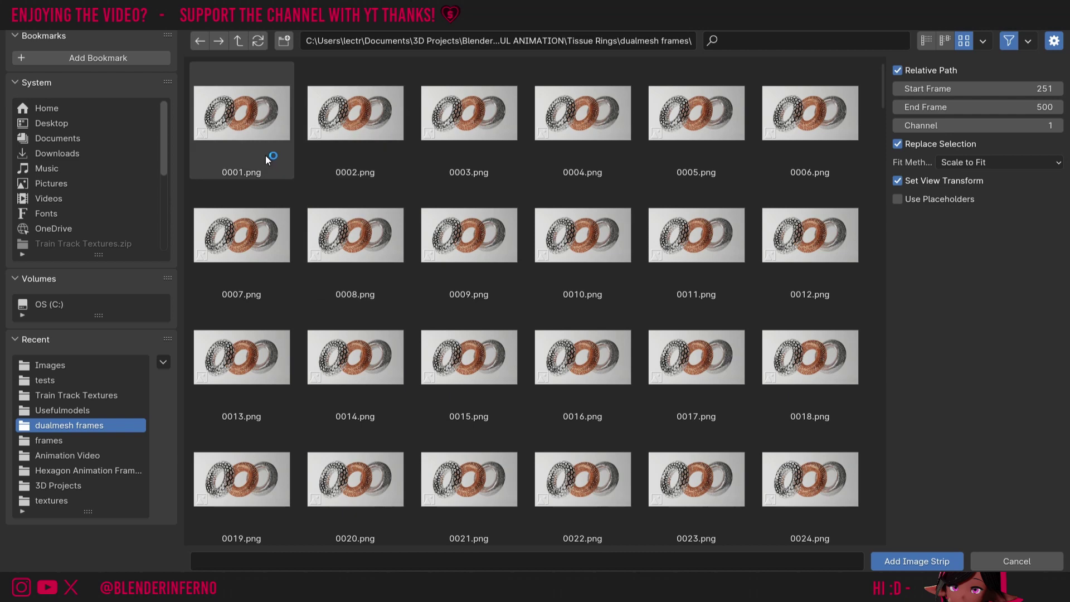
left_click(263, 152)
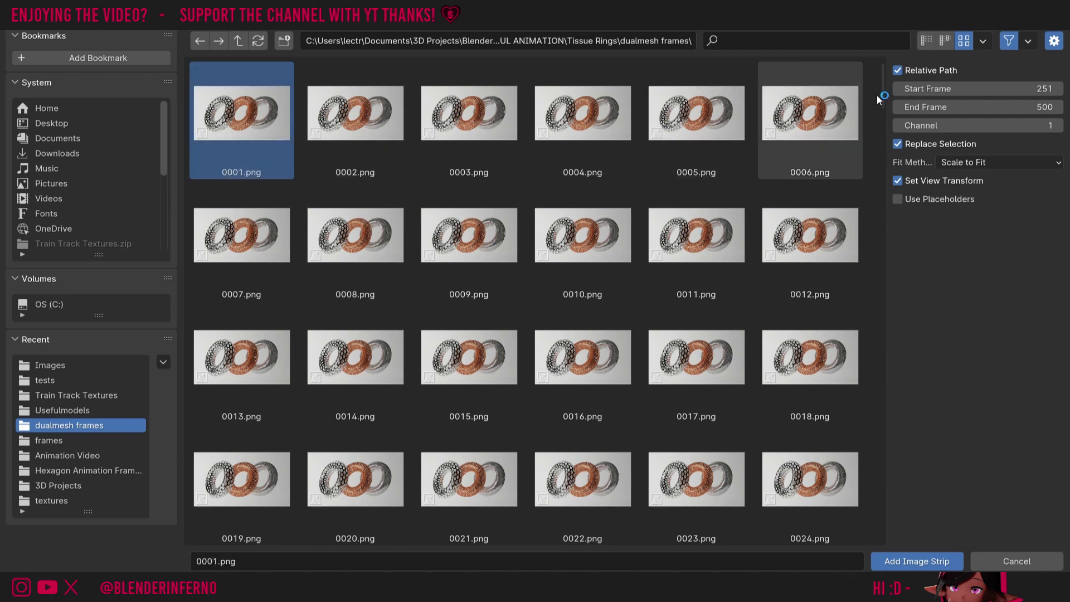
left_click_drag(881, 86, 882, 529)
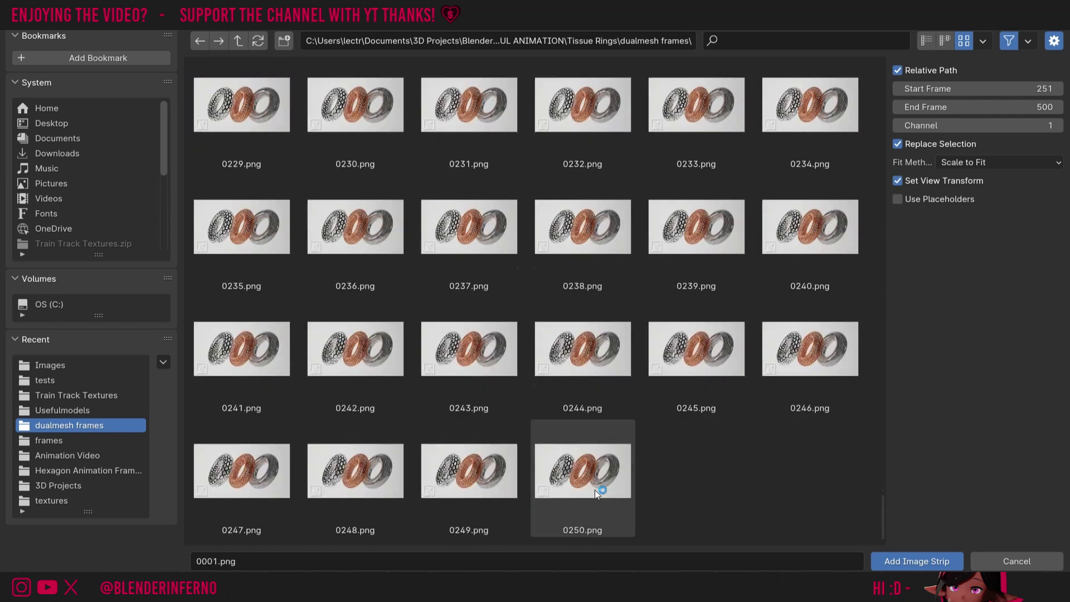
left_click(596, 490, "shift")
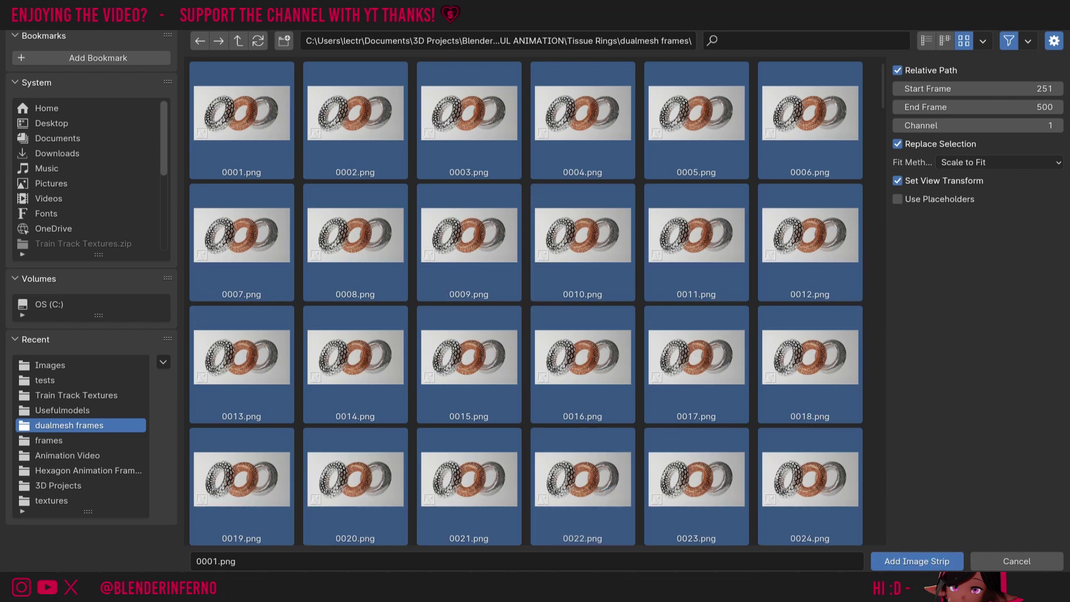
left_click(917, 562)
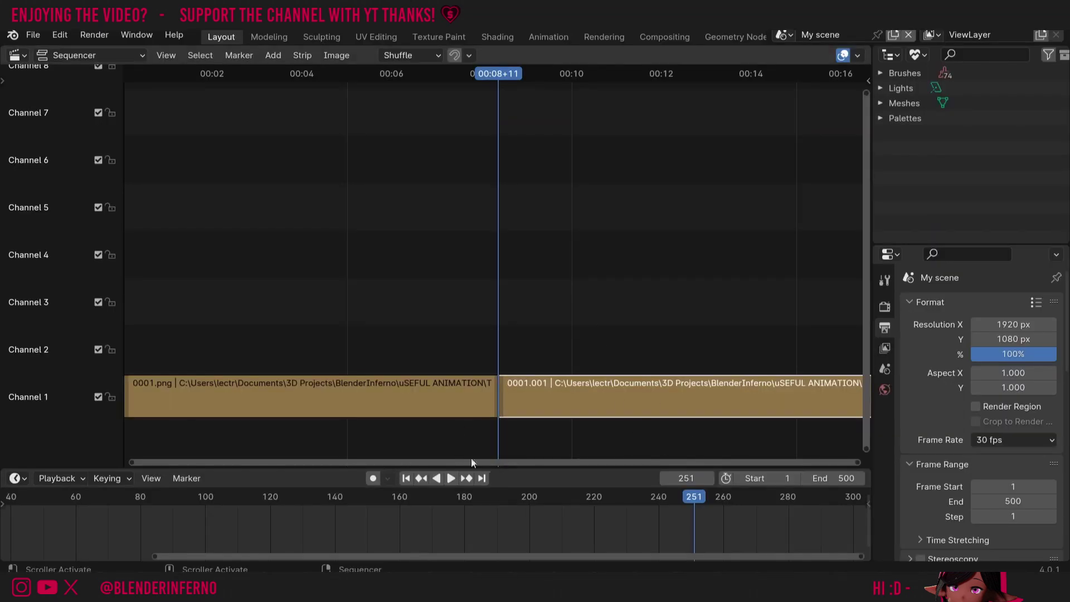
Step: Rewind the playhead to the start, save as tutsequence.blend, and choose Render Animation
left_click_drag(474, 76, 182, 78)
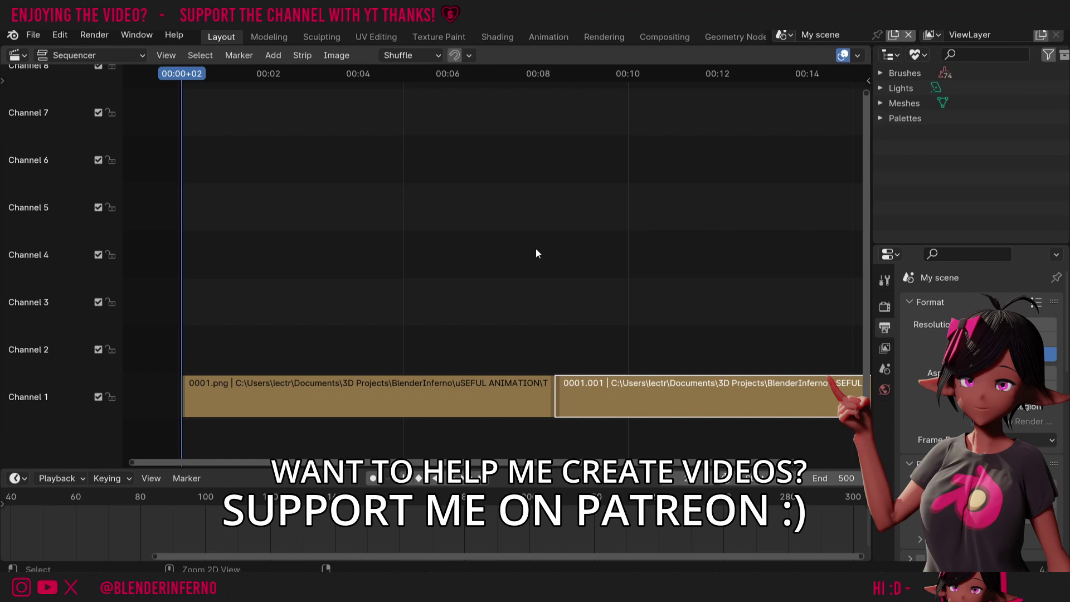
key("ctrl+s")
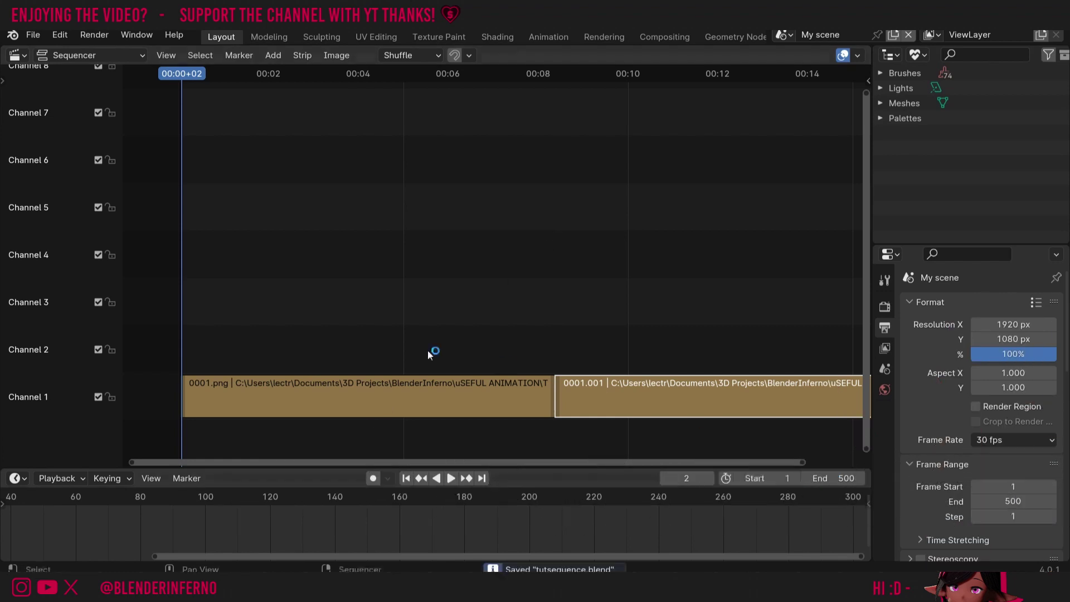
left_click(98, 36)
left_click(133, 68)
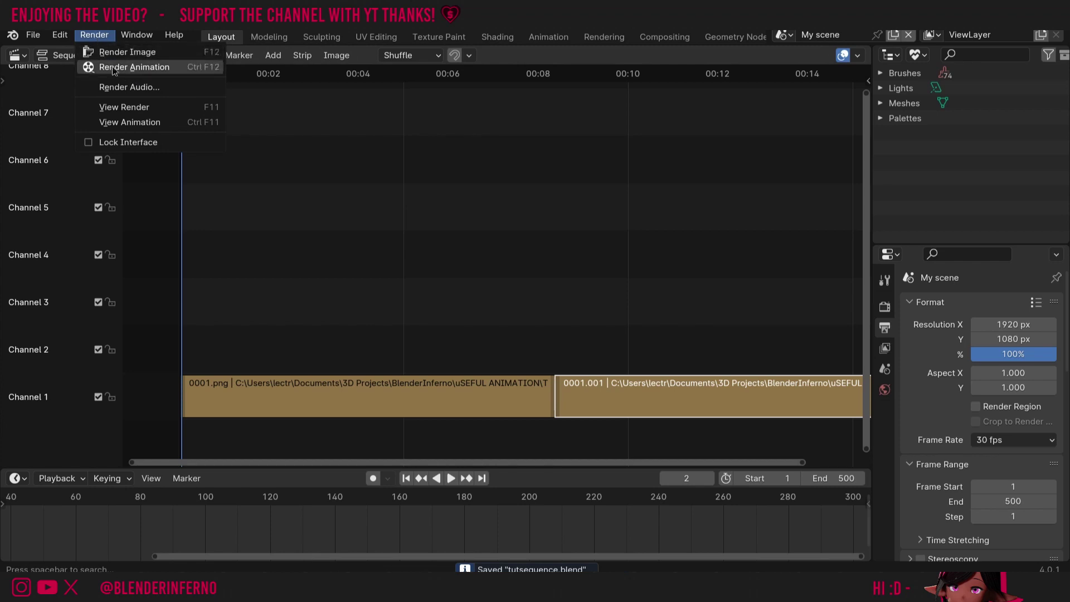
Step: Render both strips as an animation through frame 500
left_click(131, 67)
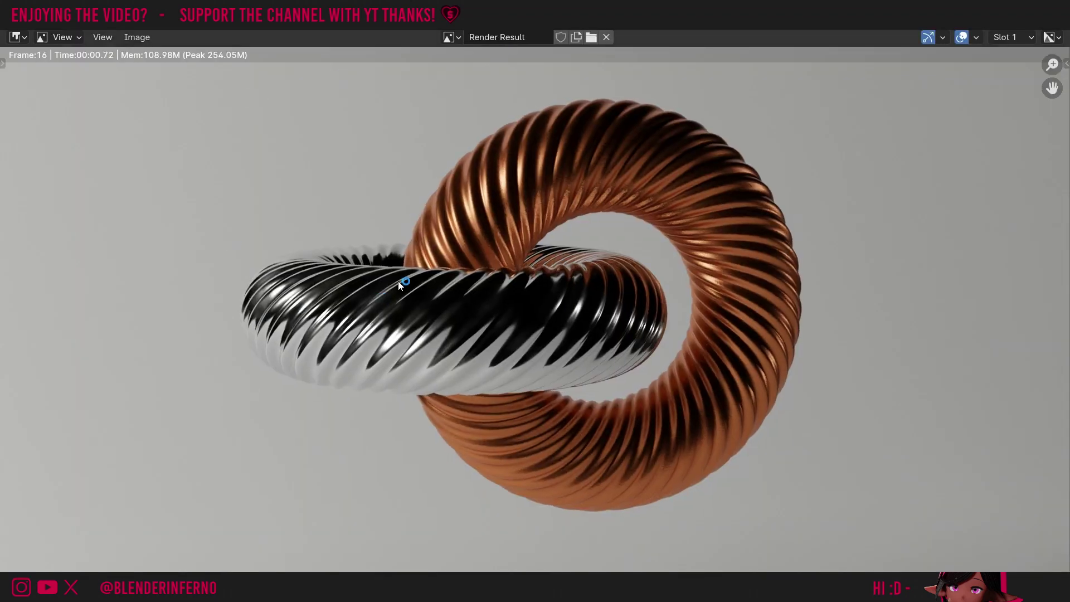